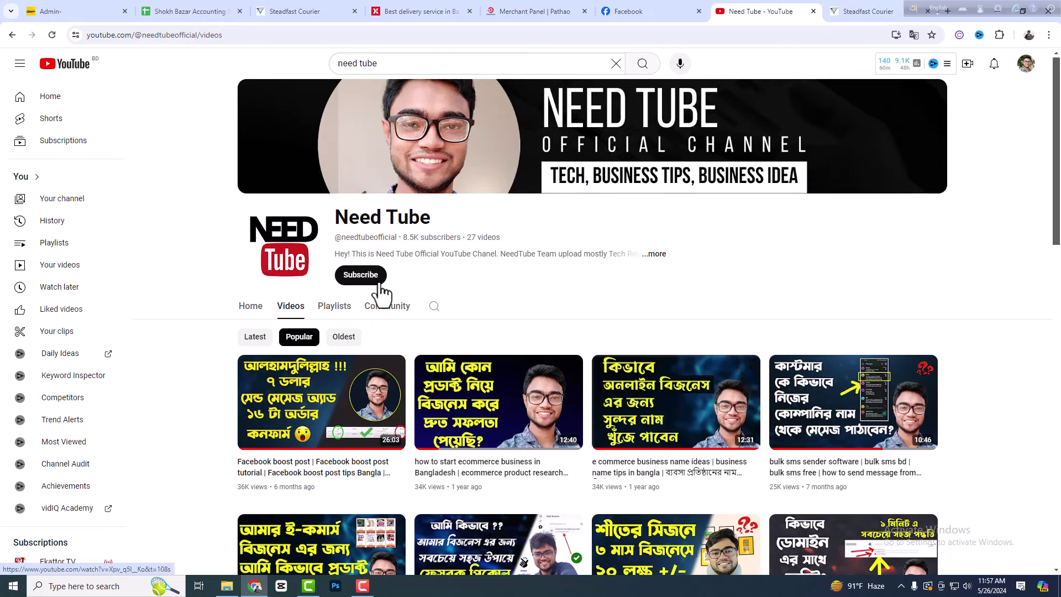
- Subscribe to the Need Tube channel with Personalized notifications, then minimize the browser
click(375, 279)
click(383, 282)
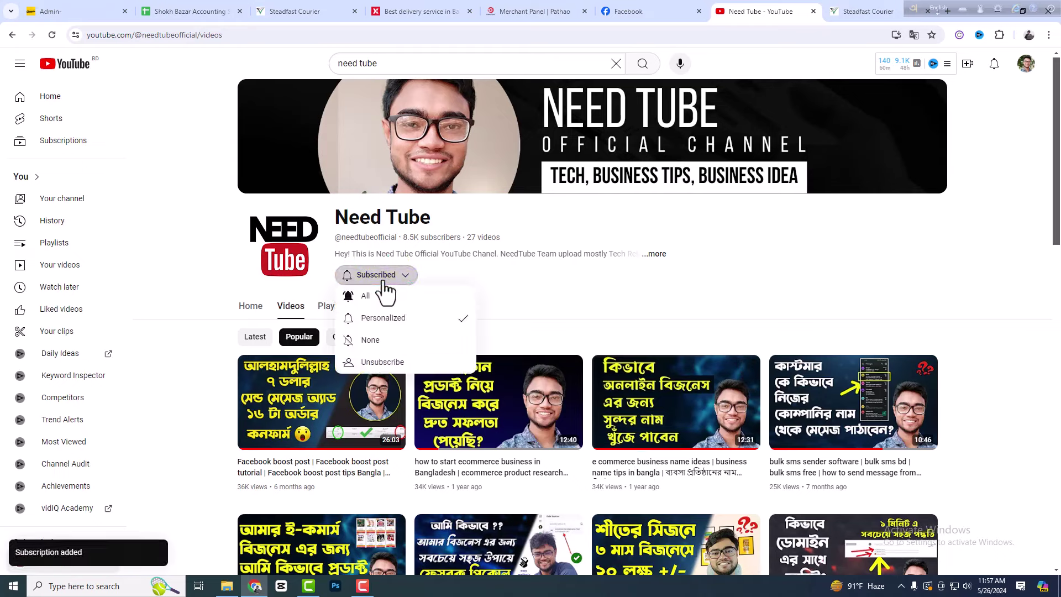
click(381, 305)
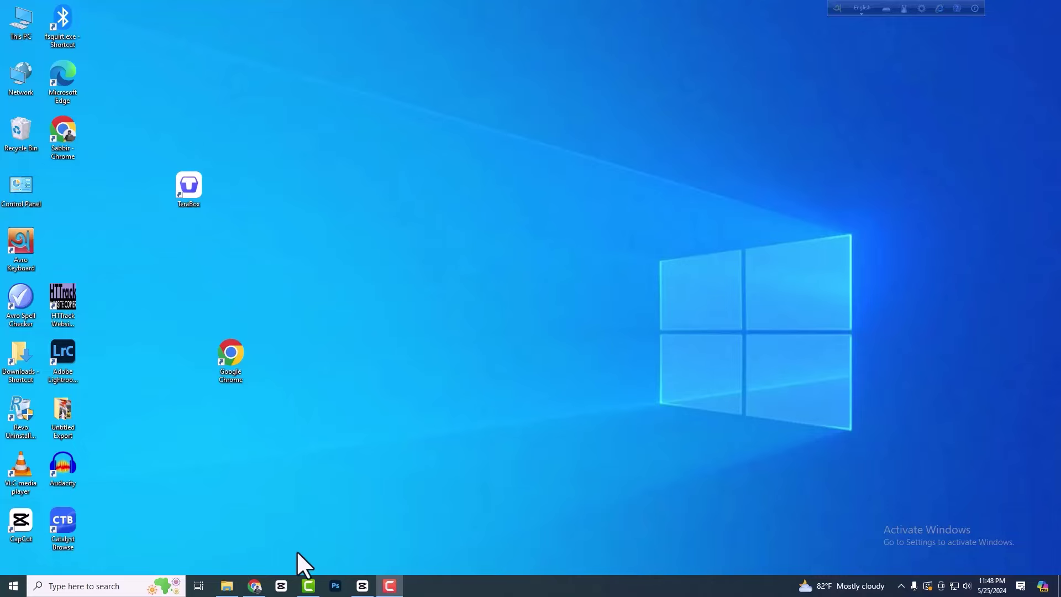
- Return to CapCut's 0518 (2) project and play then pause a brief preview
click(368, 594)
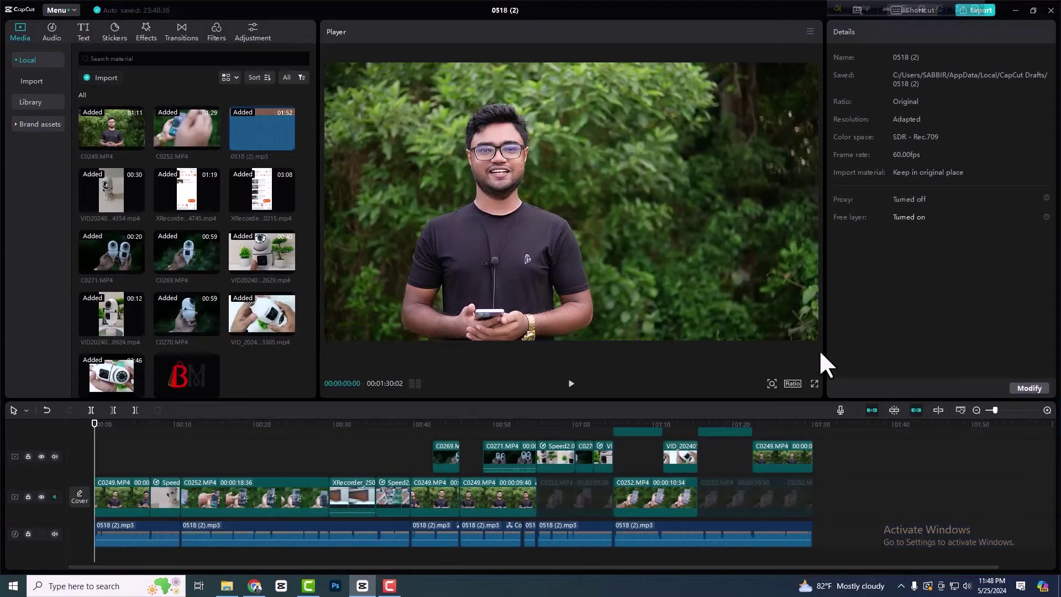
scroll(247, 519, down, 1)
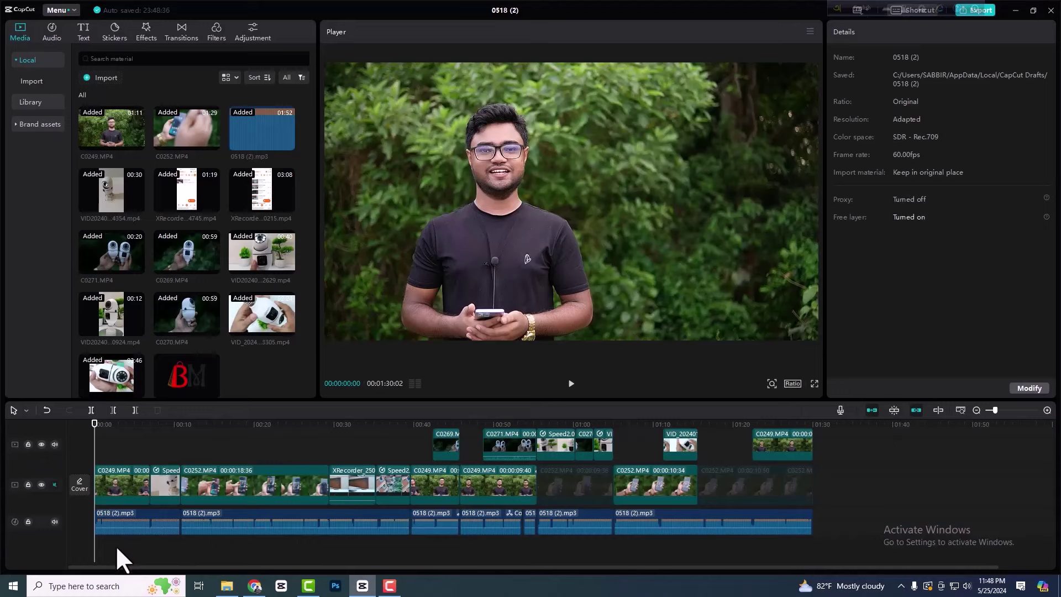
key(space)
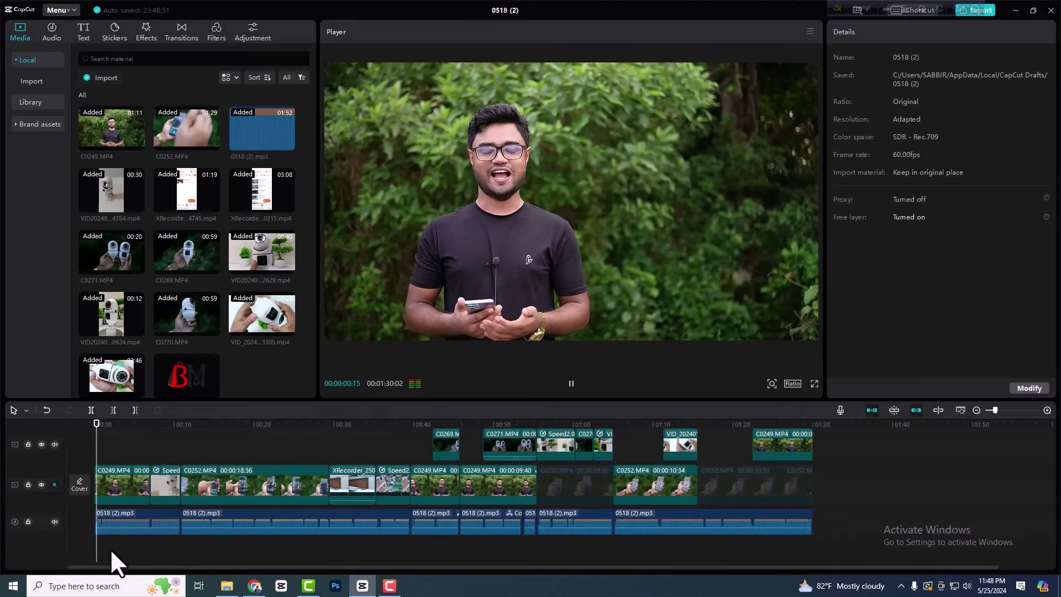
key(space)
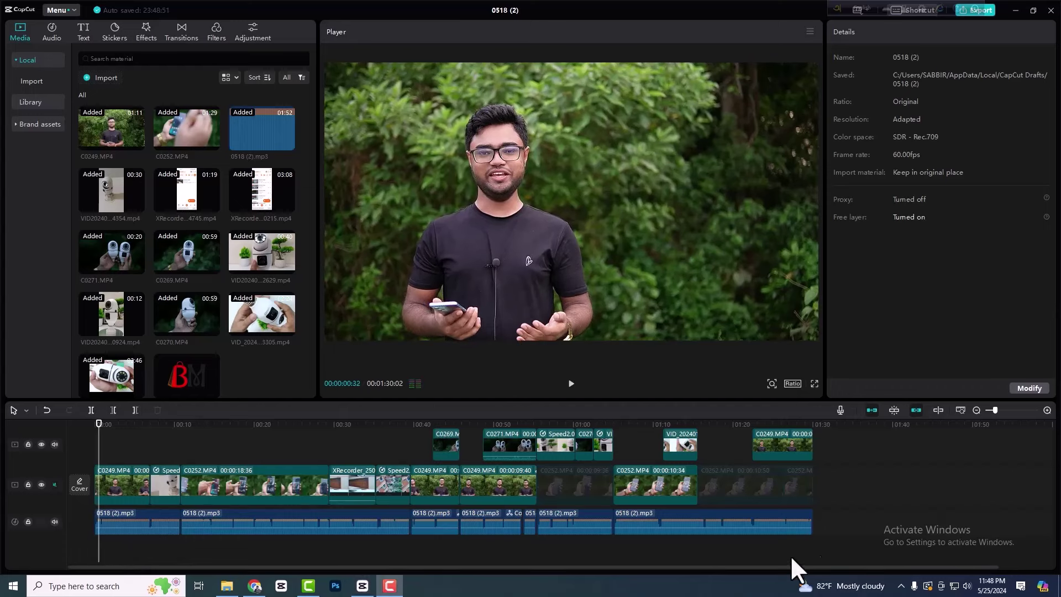
scroll(560, 463, up, 2)
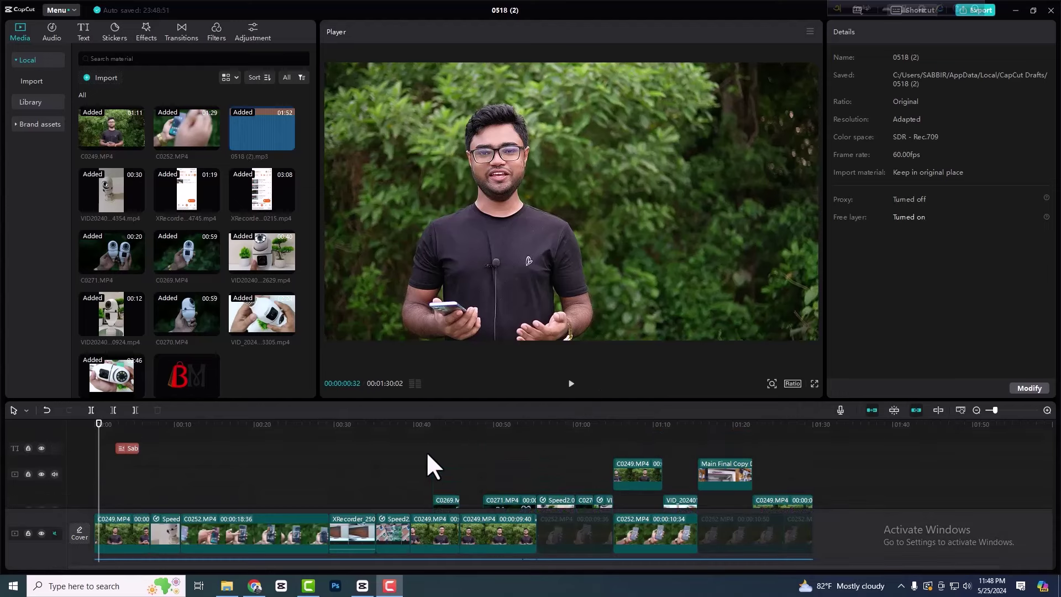
scroll(350, 487, down, 2)
scroll(508, 514, up, 3)
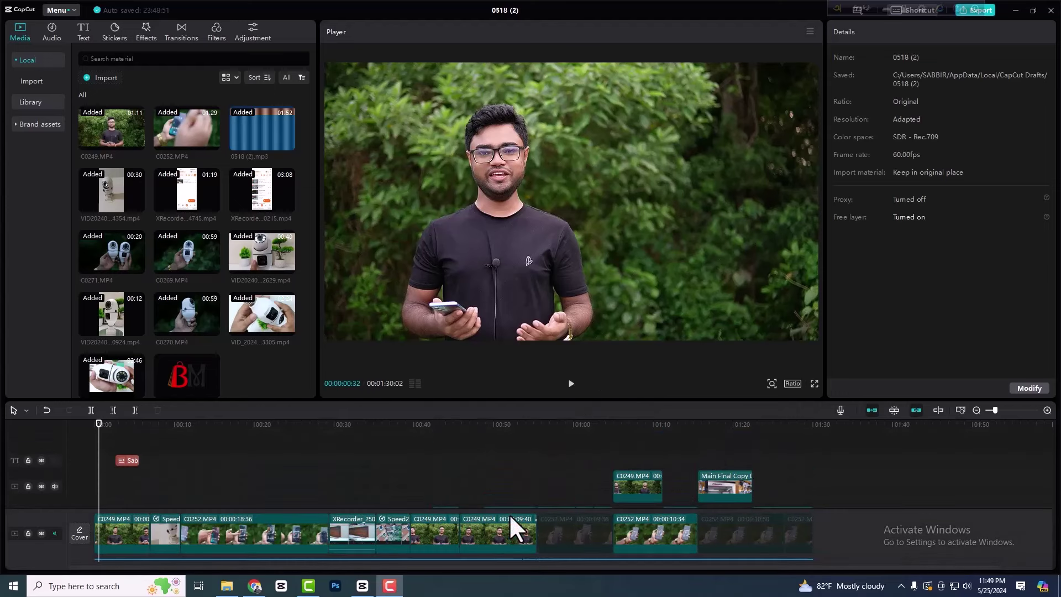
scroll(566, 460, up, 3)
- Add a Default text clip and stretch it to the end of the video
click(83, 34)
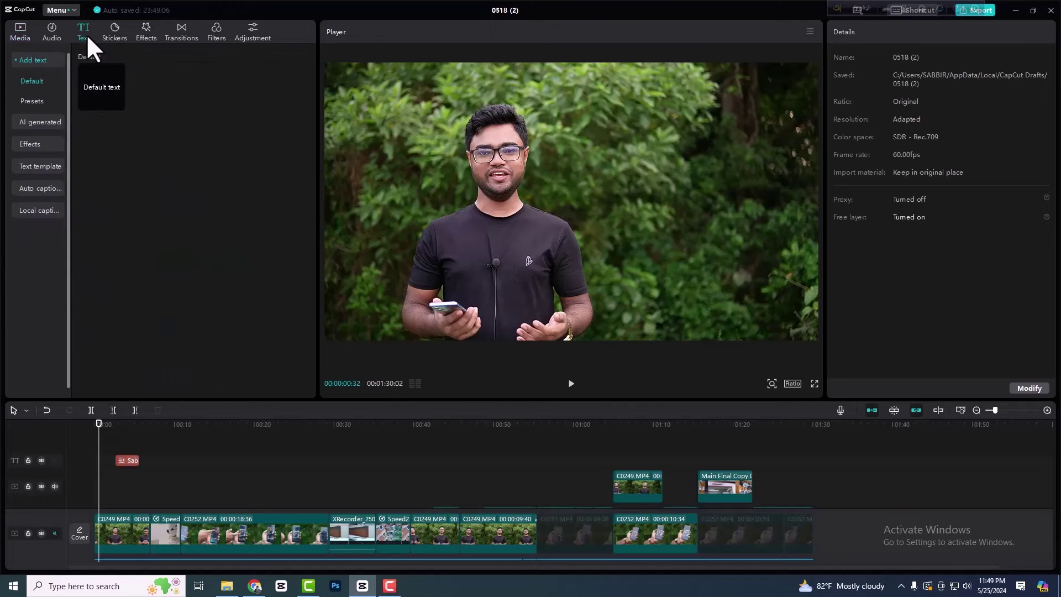
click(118, 103)
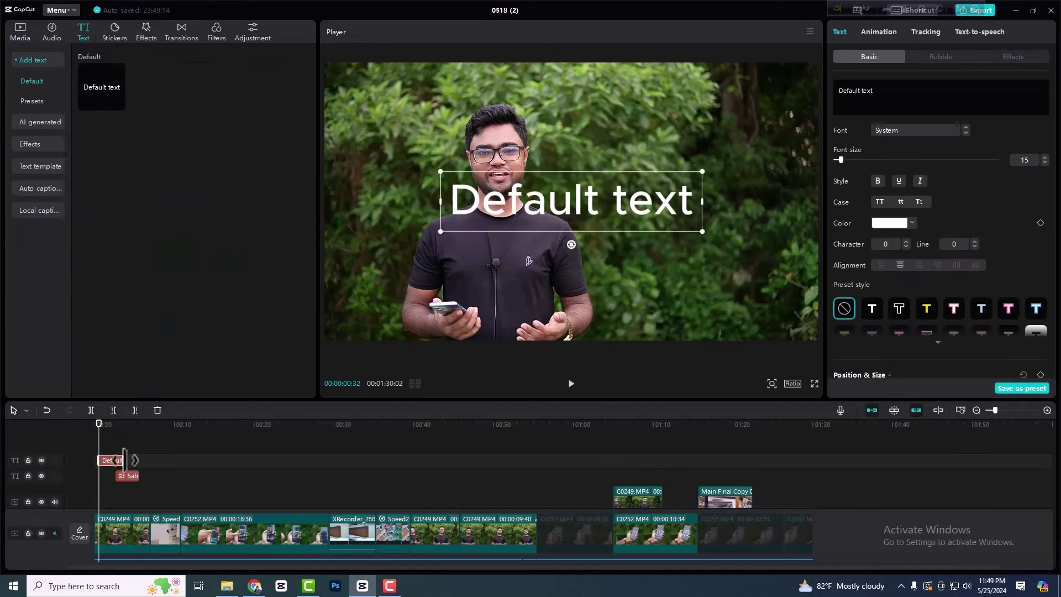
drag(125, 460, 802, 462)
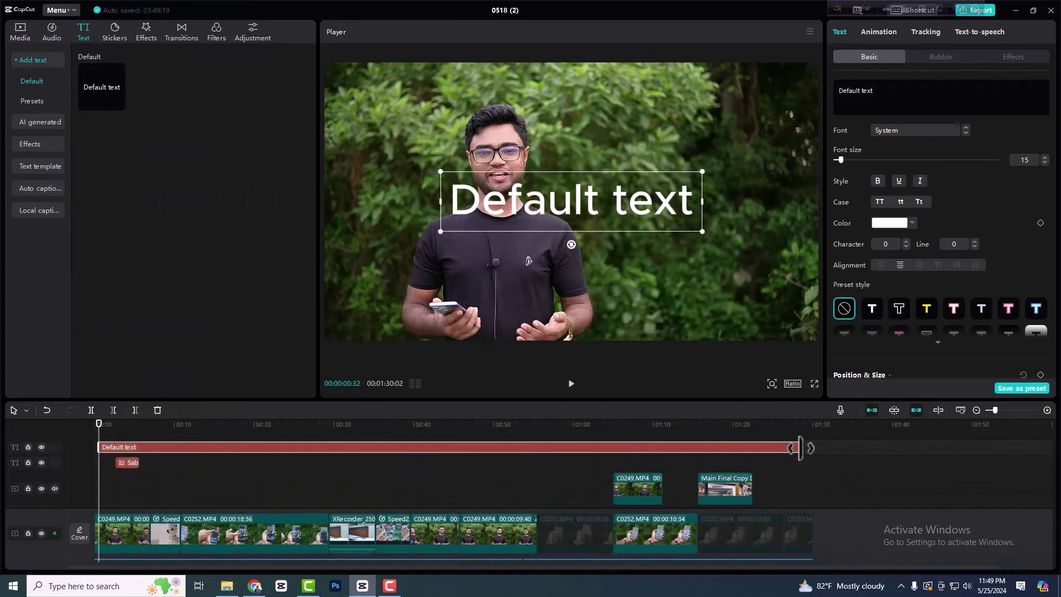
drag(799, 448, 808, 447)
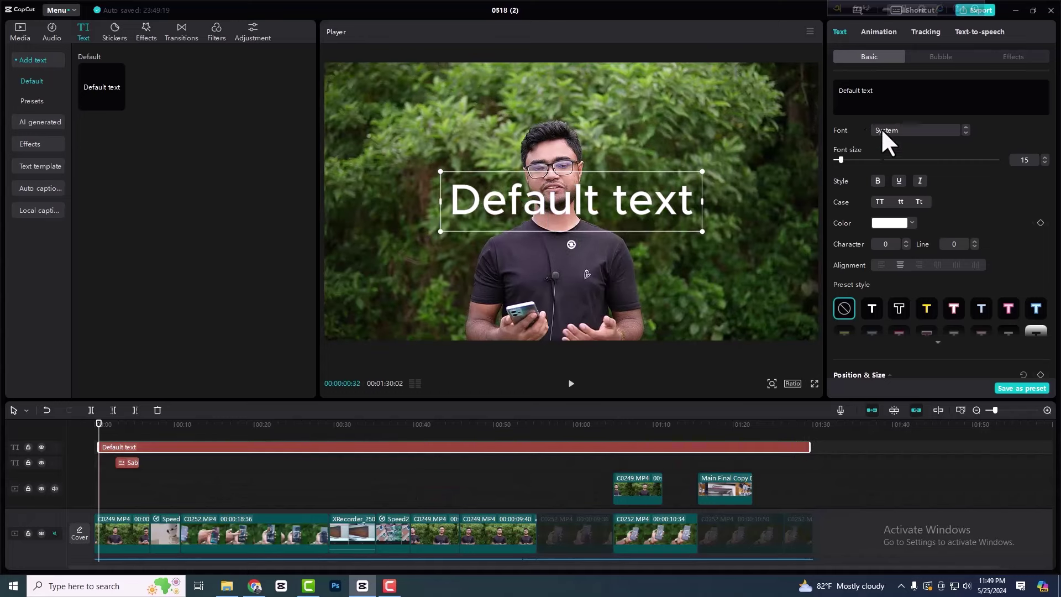
- Replace the default wording with the phone number, correcting a mistyped start
double_click(888, 99)
key(ctrl+a)
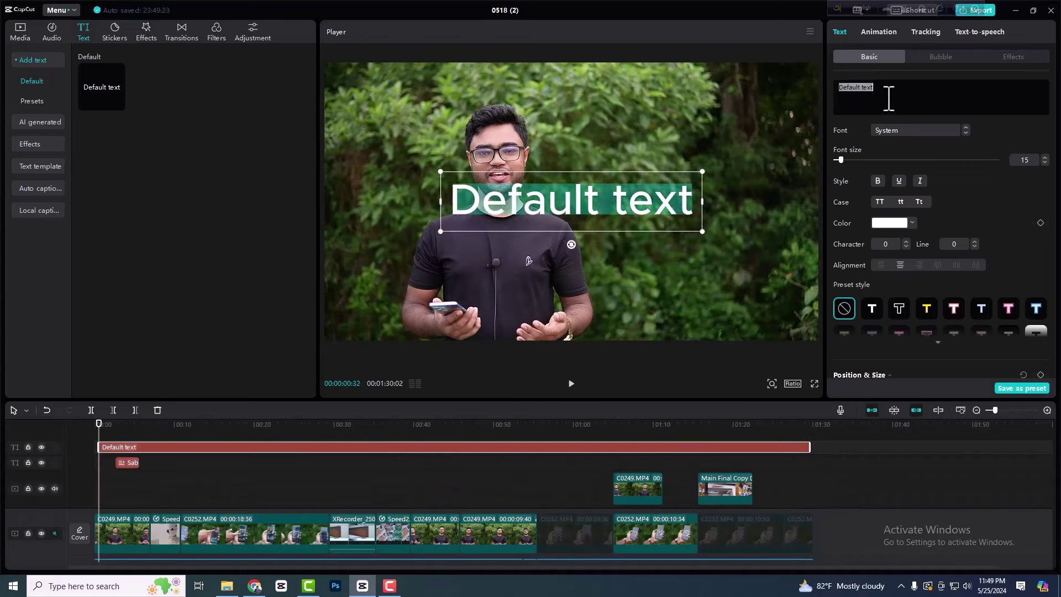
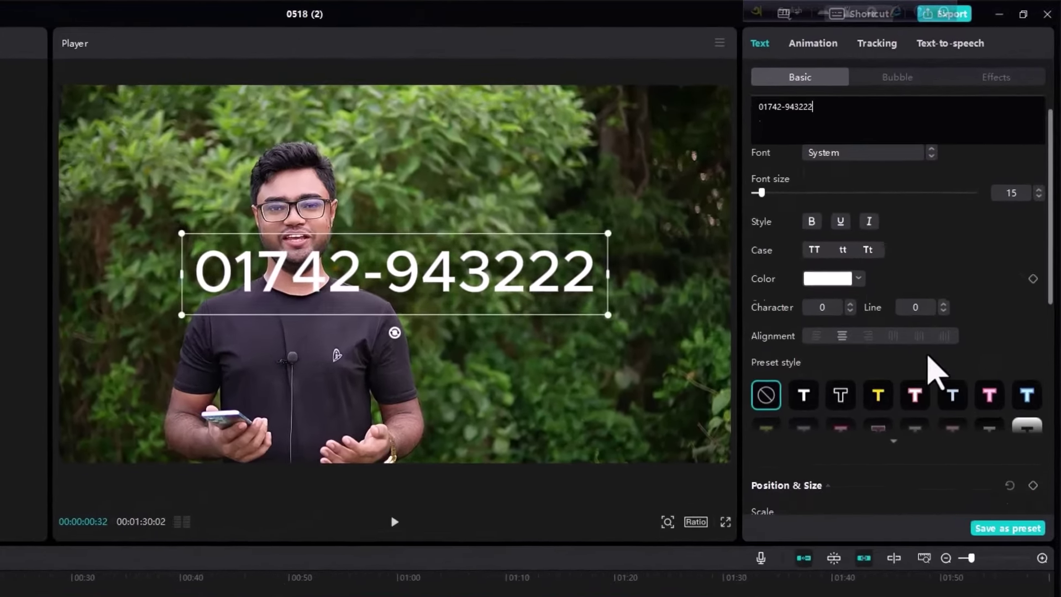
- Set the text opacity to 40%, then scale it to 33% in the bottom-left corner
scroll(928, 254, down, 5)
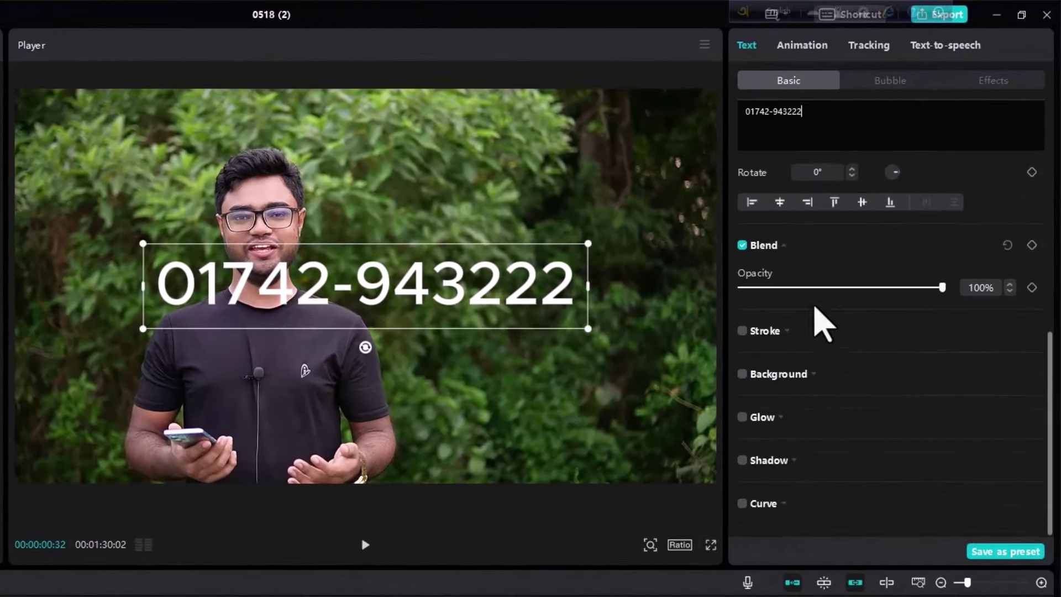
drag(941, 288, 842, 298)
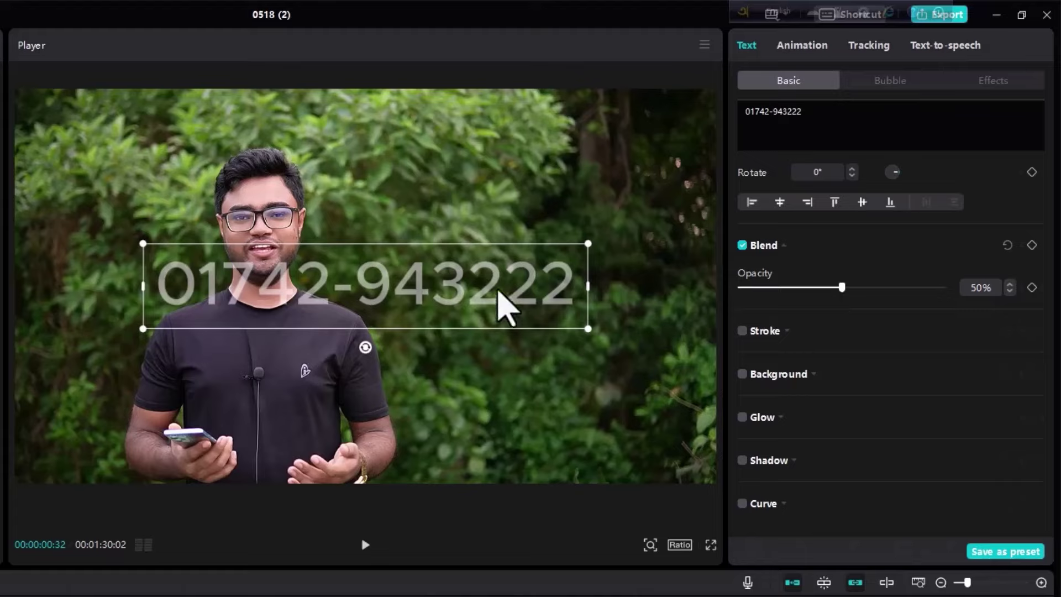
click(833, 293)
mouse_move(832, 292)
mouse_down()
mouse_move(765, 294)
mouse_move(822, 293)
mouse_up()
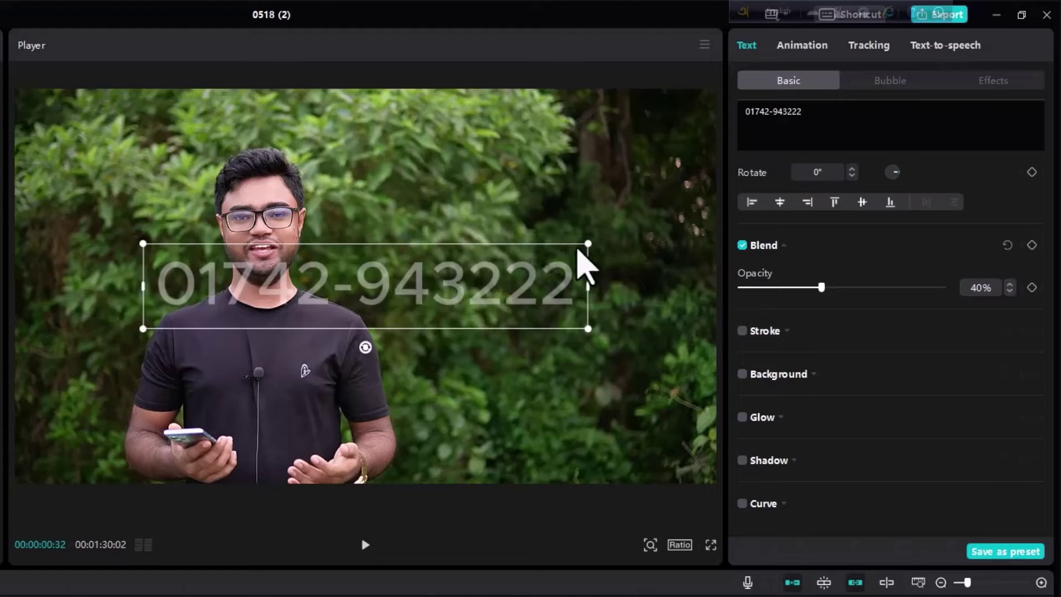
drag(587, 244, 90, 470)
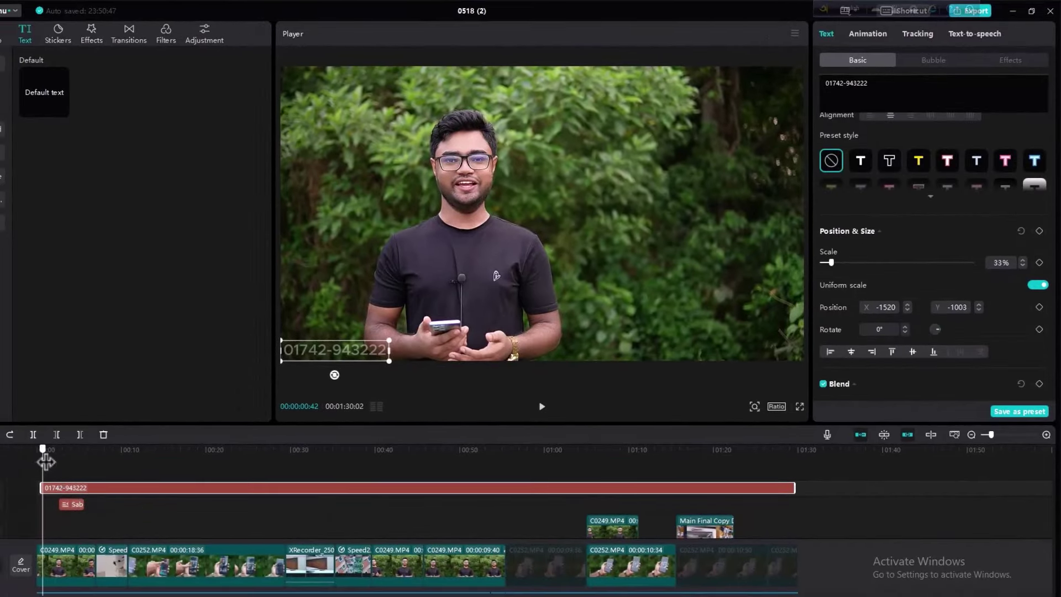
- Add the text's first Position keyframe at 00:00:00:46
drag(46, 462, 43, 461)
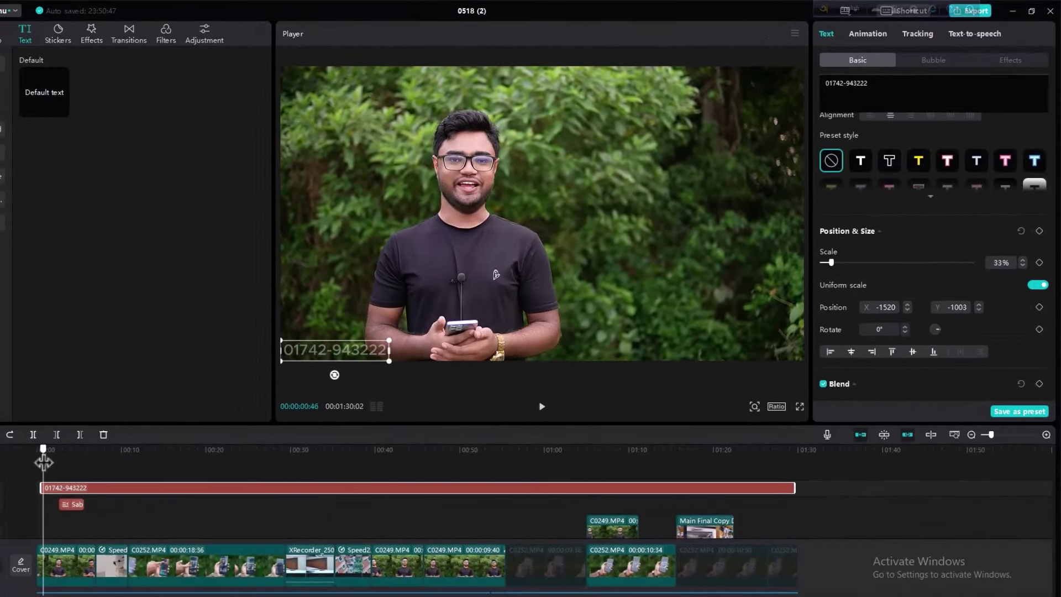
scroll(933, 293, up, 5)
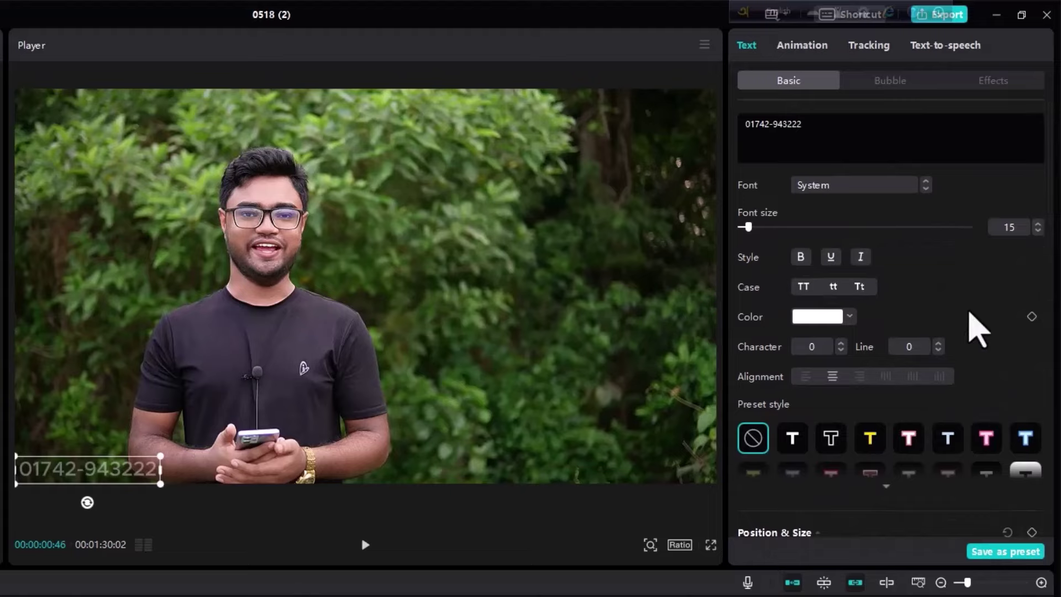
scroll(975, 328, down, 9)
scroll(980, 334, up, 4)
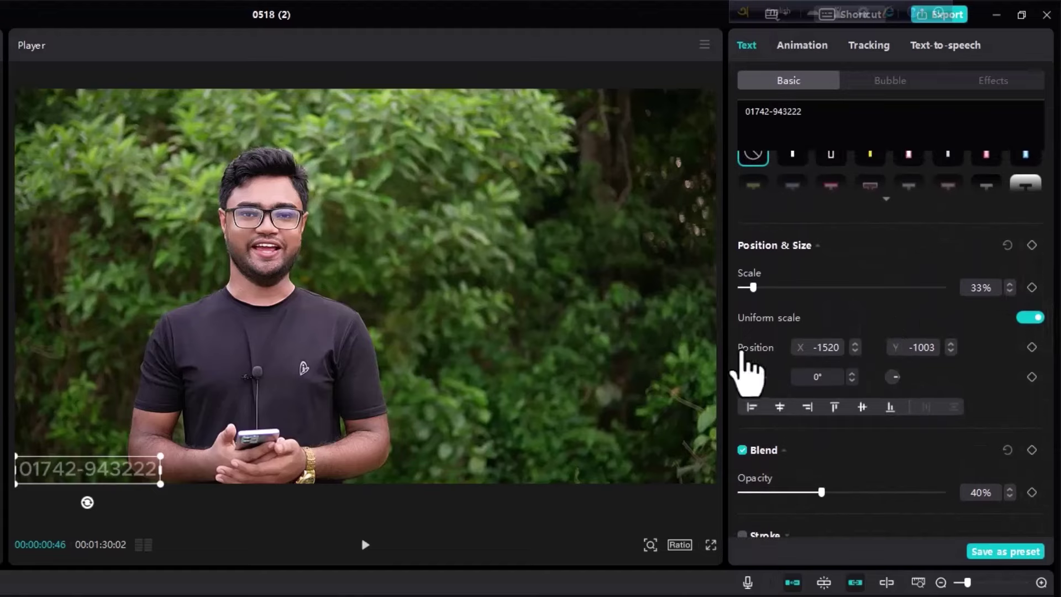
scroll(828, 406, down, 2)
scroll(857, 426, down, 2)
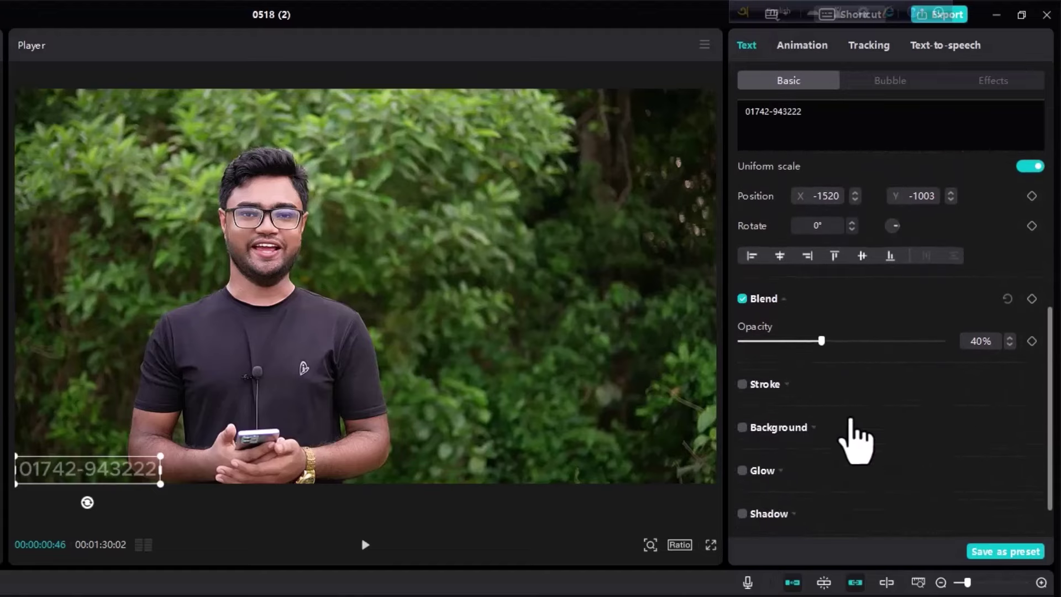
scroll(857, 438, up, 6)
scroll(859, 436, down, 6)
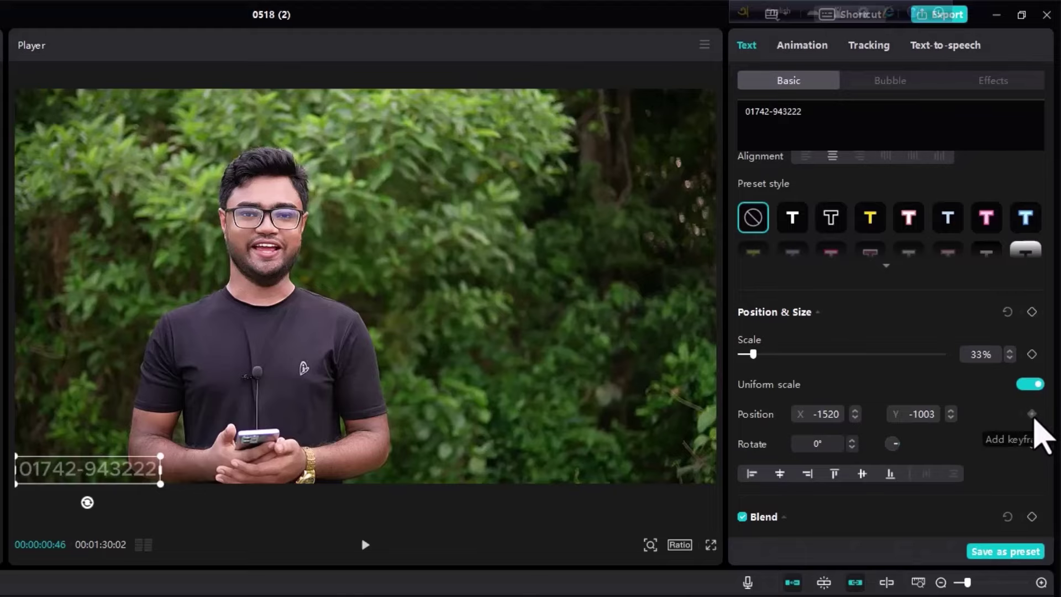
click(1032, 414)
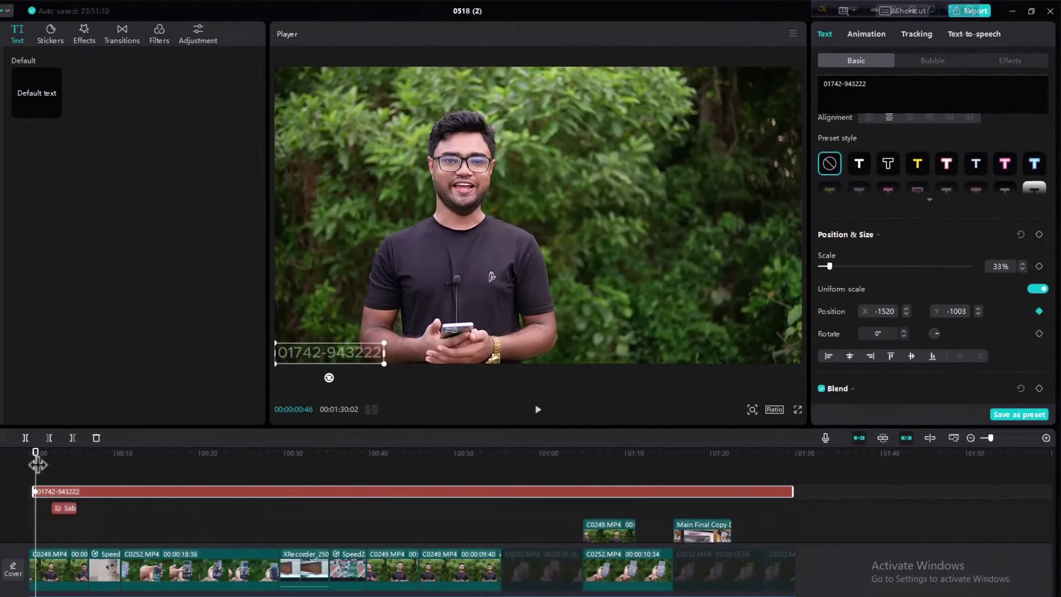
- At about 10 seconds, keyframe Position and move the watermark top-right (X 1398, Y 953)
drag(38, 460, 121, 469)
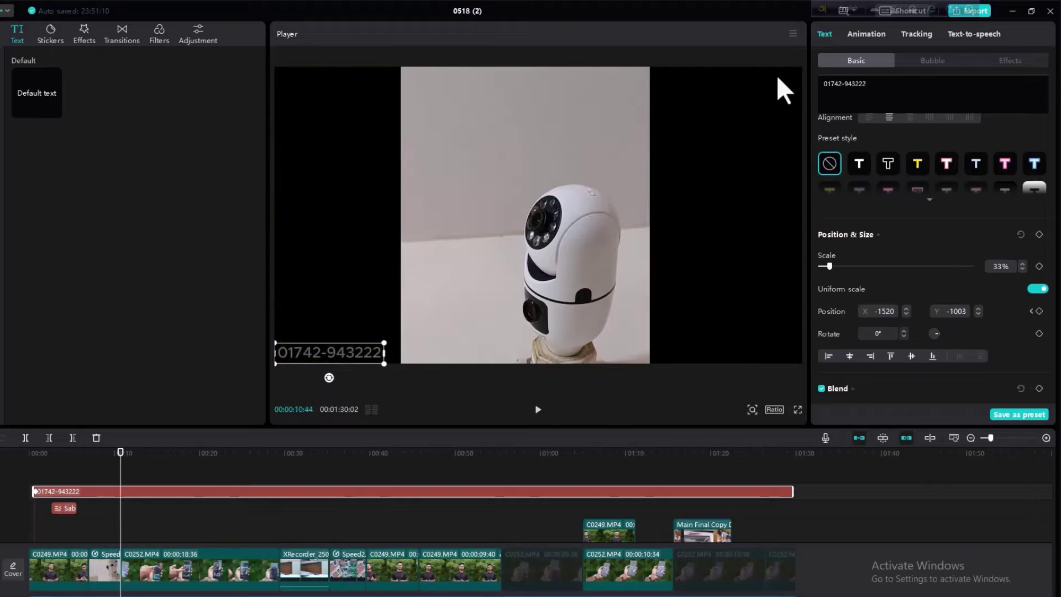
click(1039, 311)
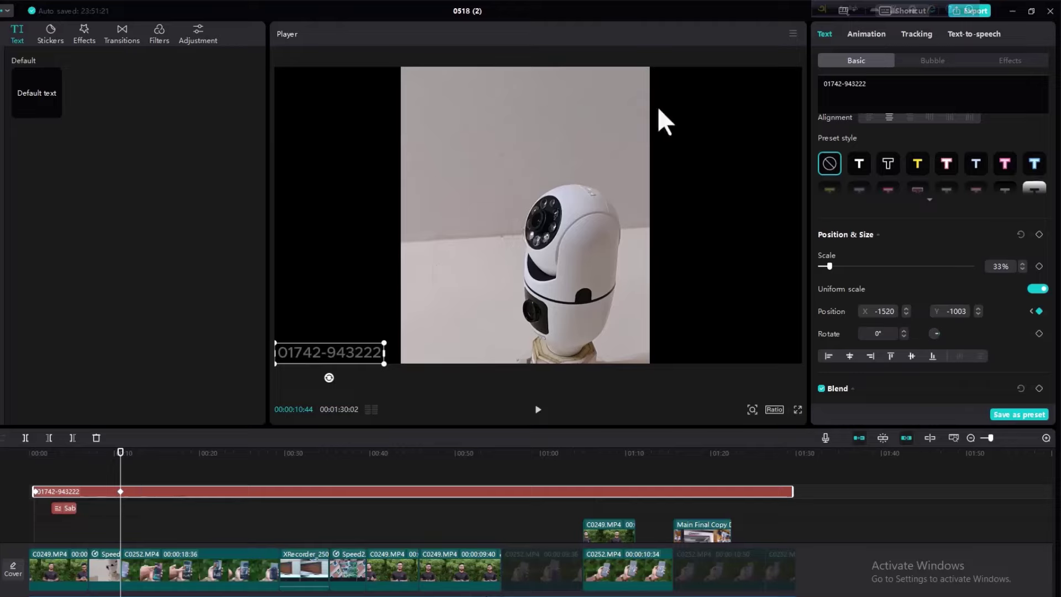
click(120, 491)
drag(322, 353, 716, 86)
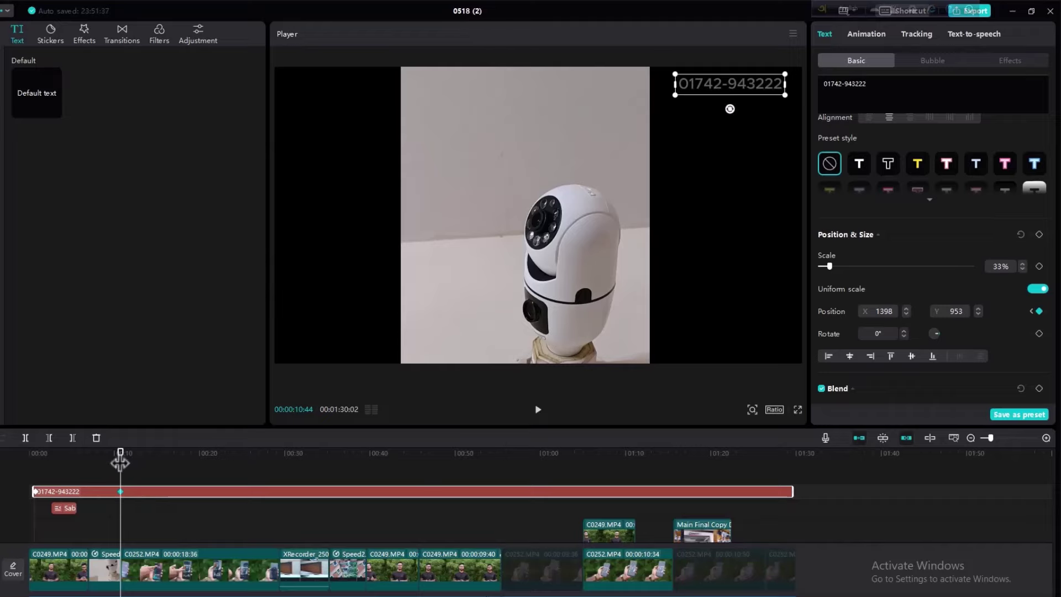
mouse_move(119, 462)
mouse_down()
mouse_move(38, 467)
mouse_move(124, 447)
mouse_up()
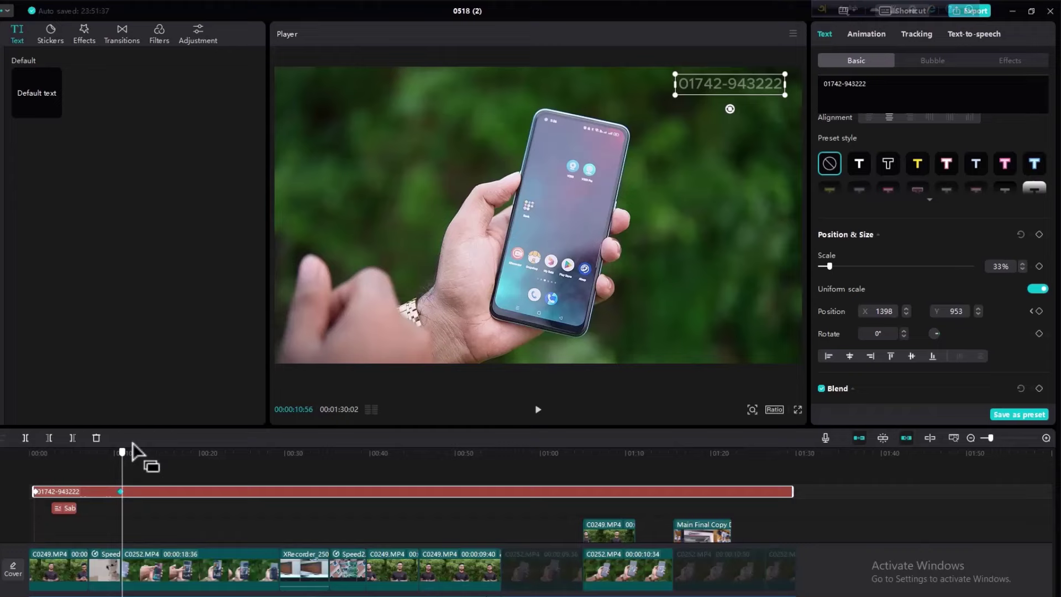
- Open the project settings, keep the frame rate at 60.00 fps, and save
click(880, 516)
click(1027, 415)
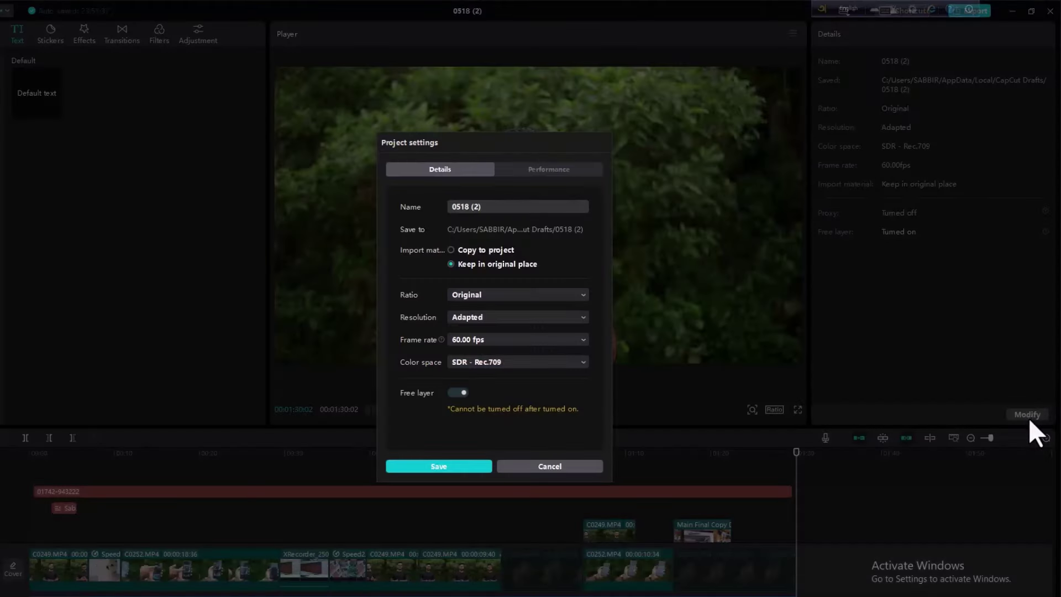
click(471, 340)
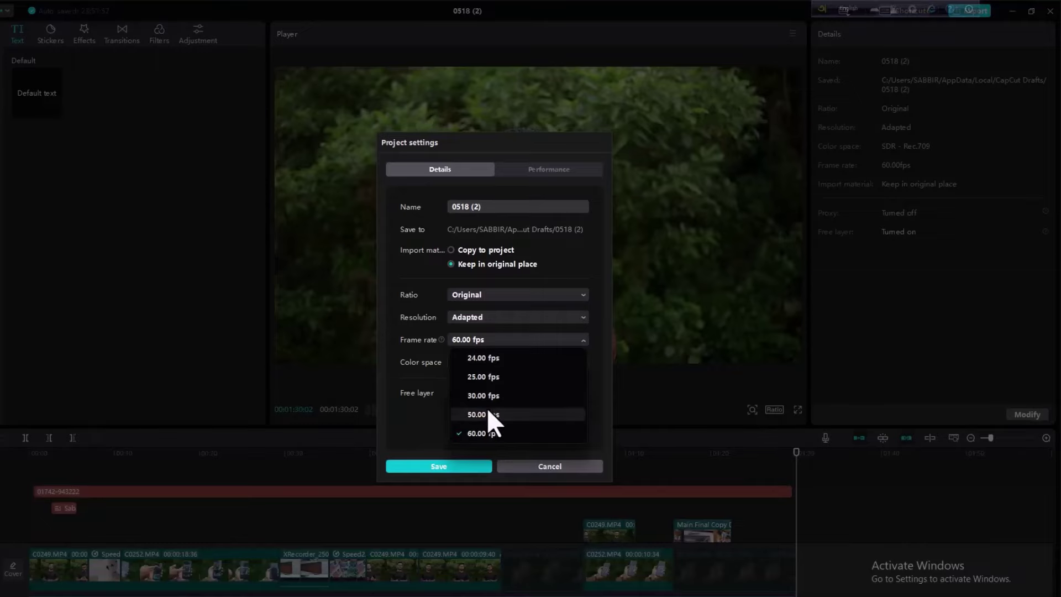
click(488, 431)
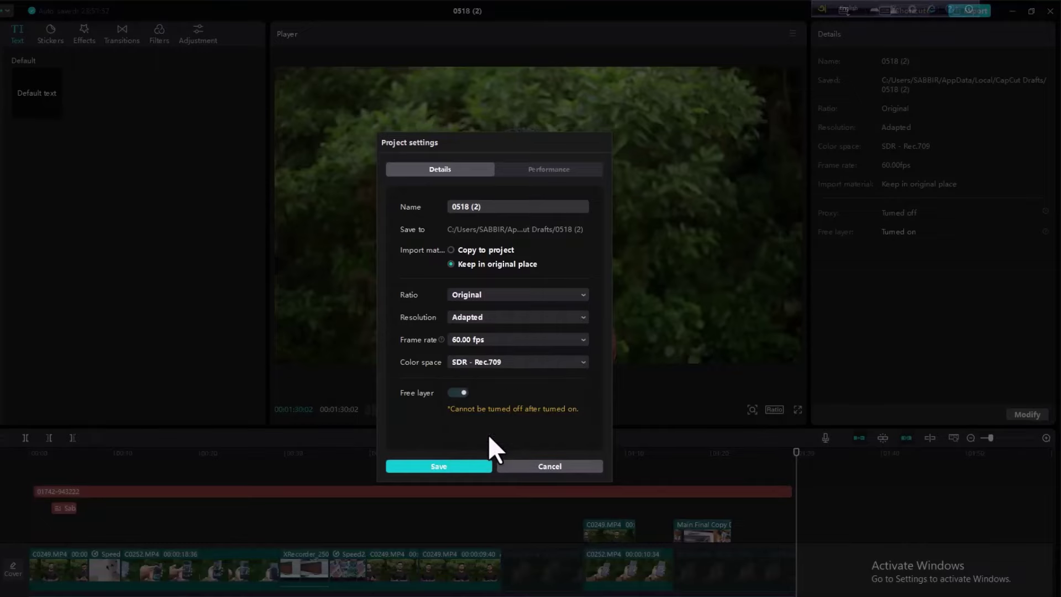
click(439, 467)
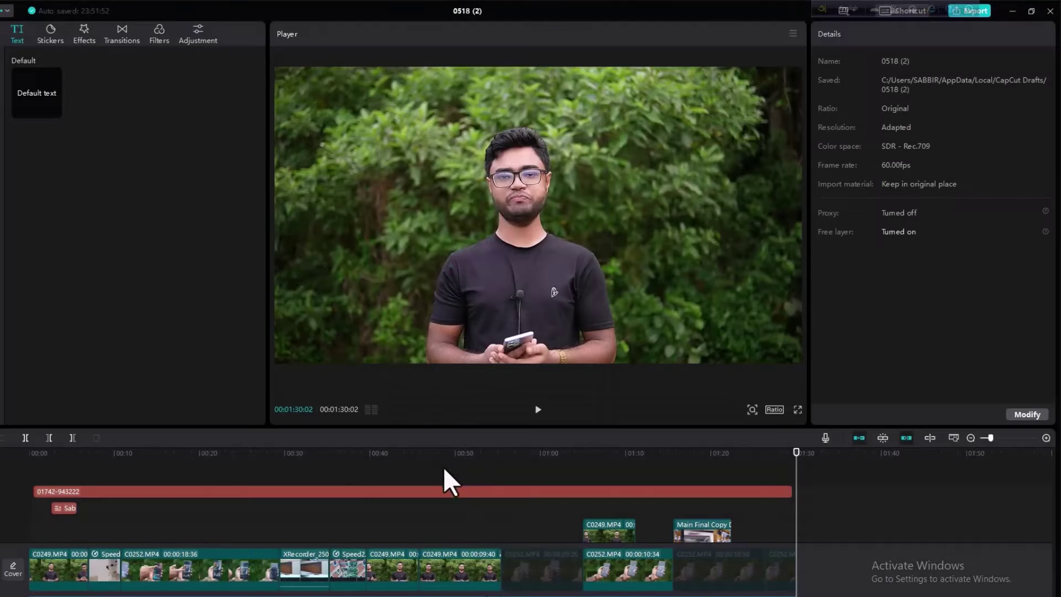
click(107, 515)
- Select the watermark clip and move the playhead to about 29 seconds
click(100, 490)
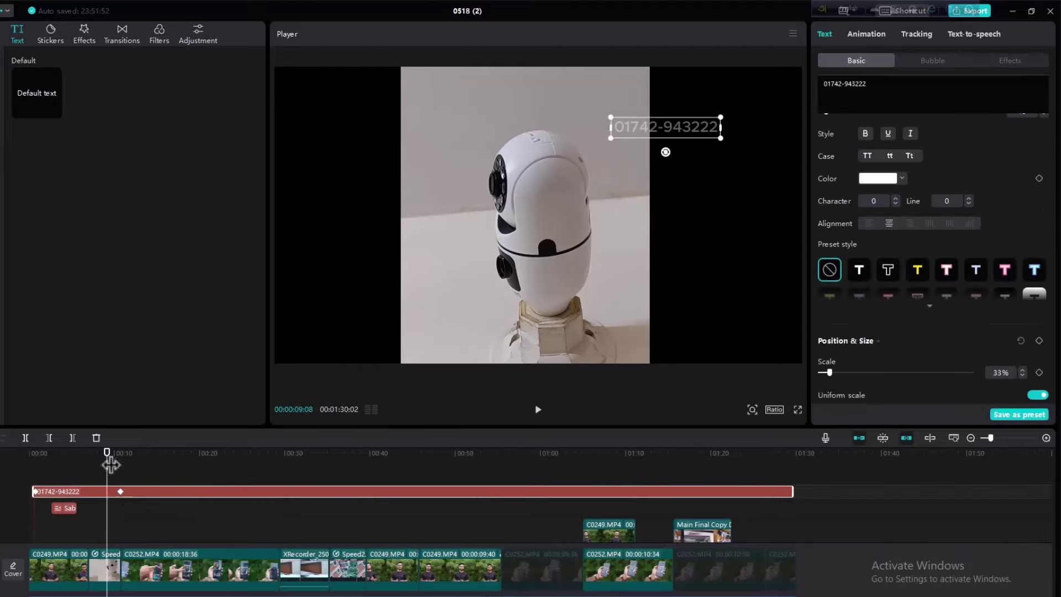
drag(108, 450, 121, 467)
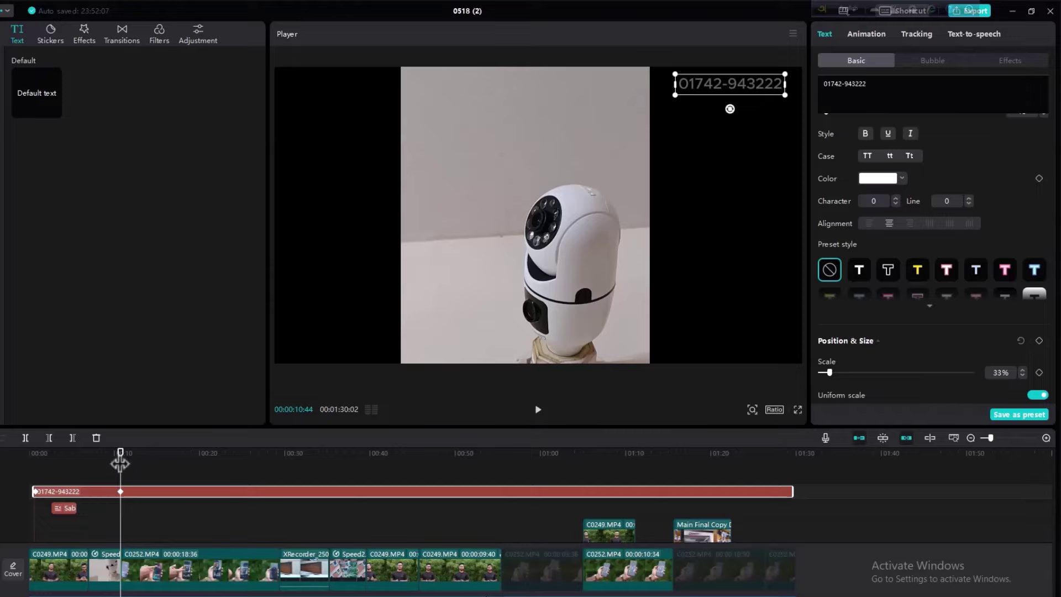
click(129, 467)
click(270, 477)
drag(283, 480, 280, 479)
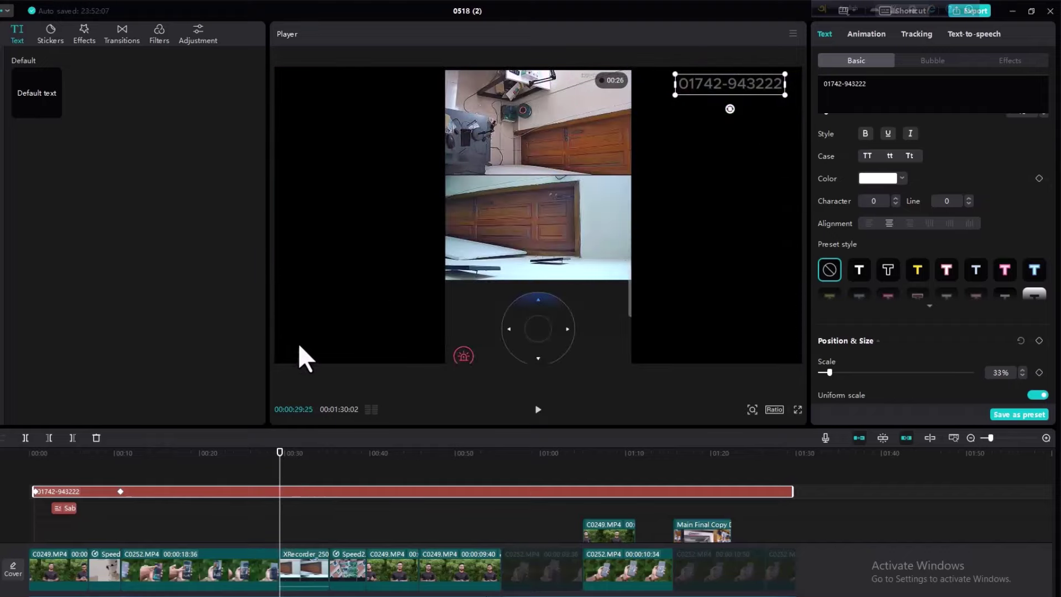
- Keyframe Position, moving the watermark bottom-left, then top-left at about 30 seconds
scroll(1028, 368, down, 5)
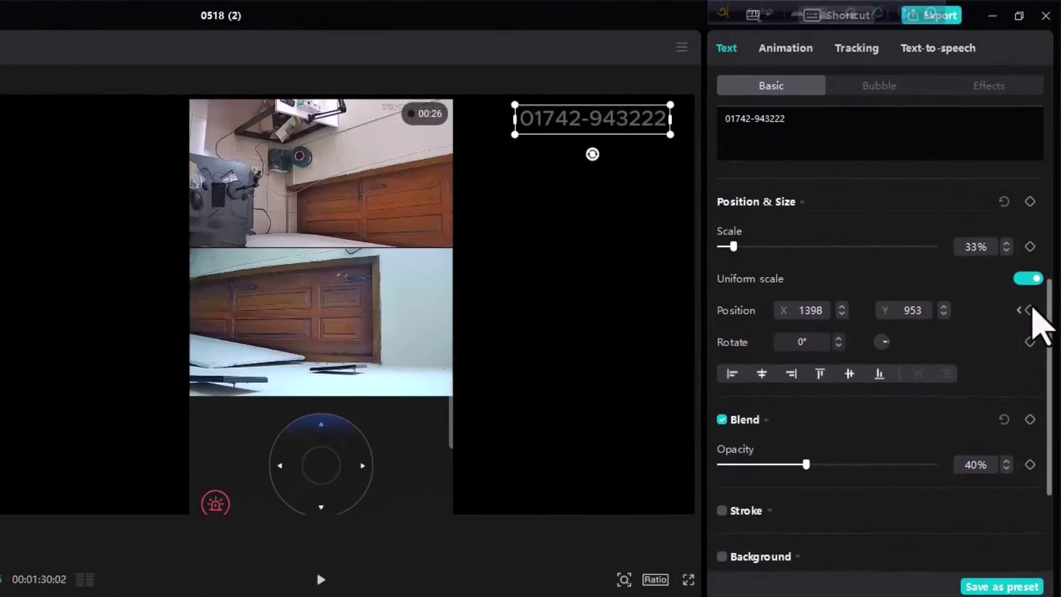
click(1030, 311)
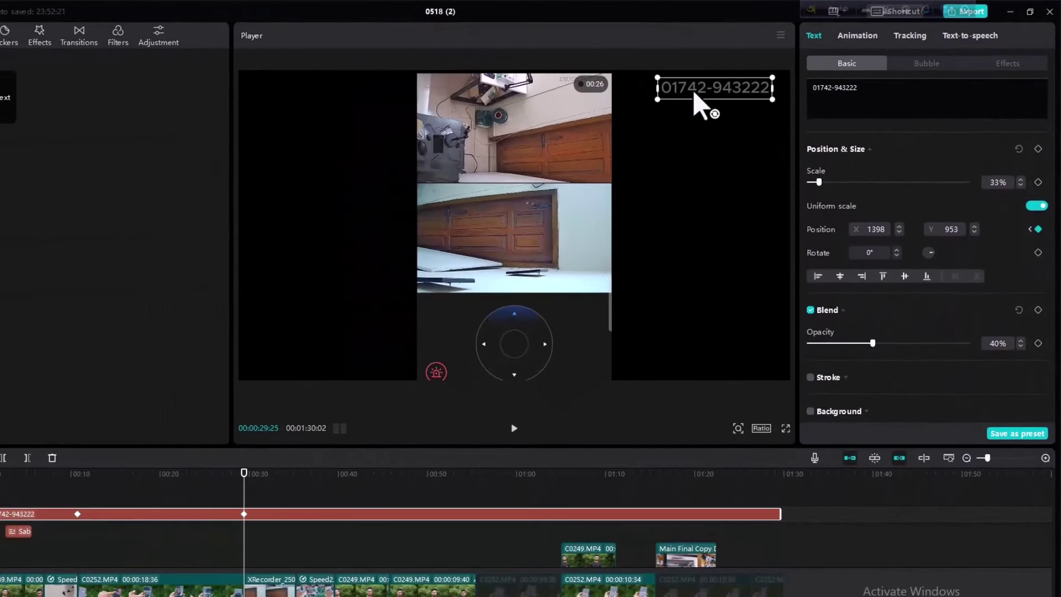
drag(694, 94, 287, 367)
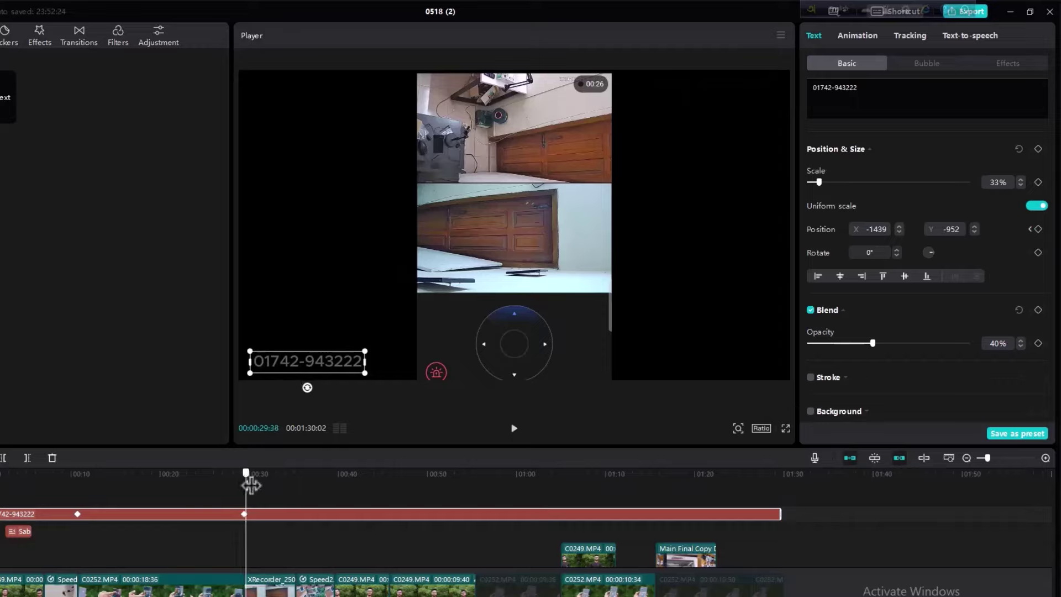
drag(251, 485, 255, 485)
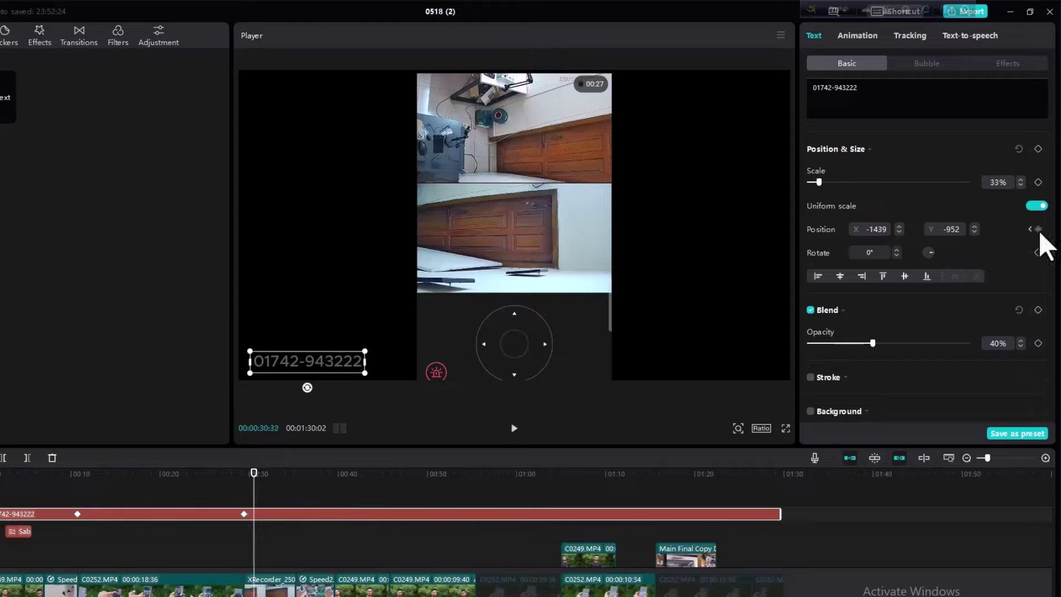
drag(291, 372, 284, 99)
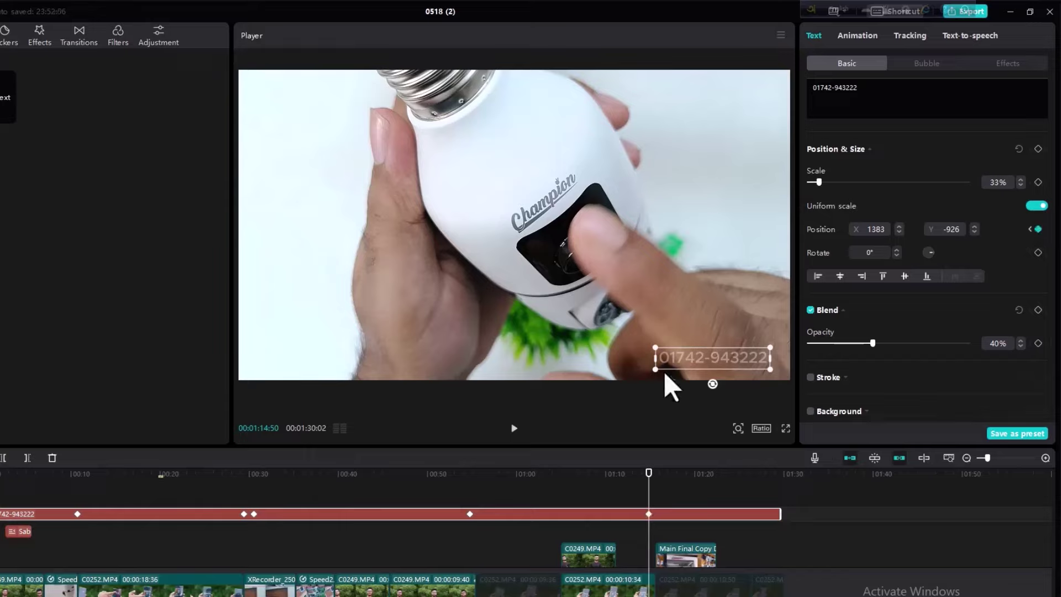
- Reposition the watermark, then add a final keyframe at 00:01:28:08 moving it lower-left
drag(677, 363, 467, 134)
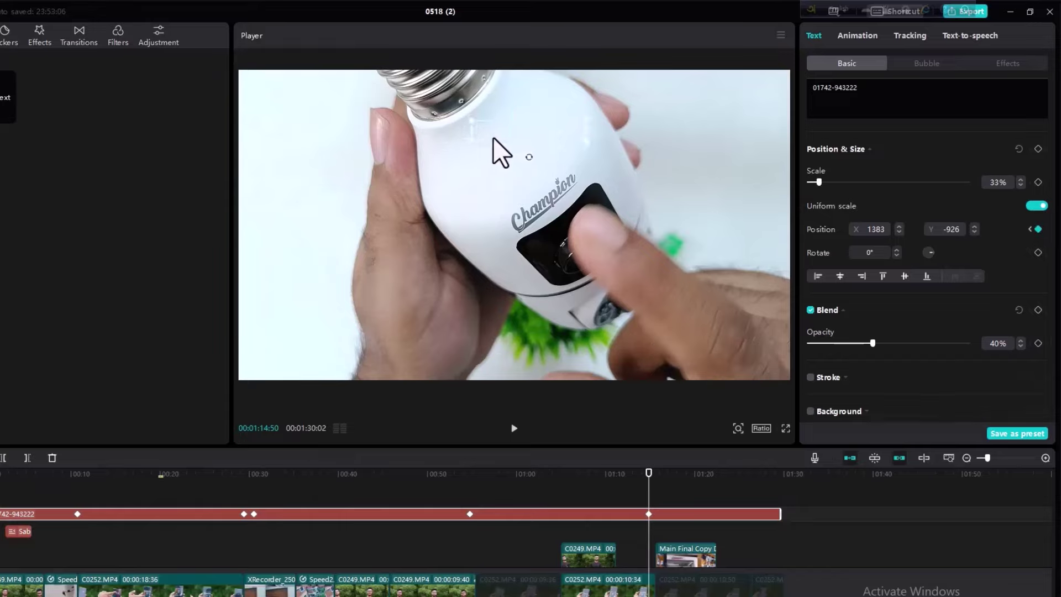
drag(651, 487, 773, 489)
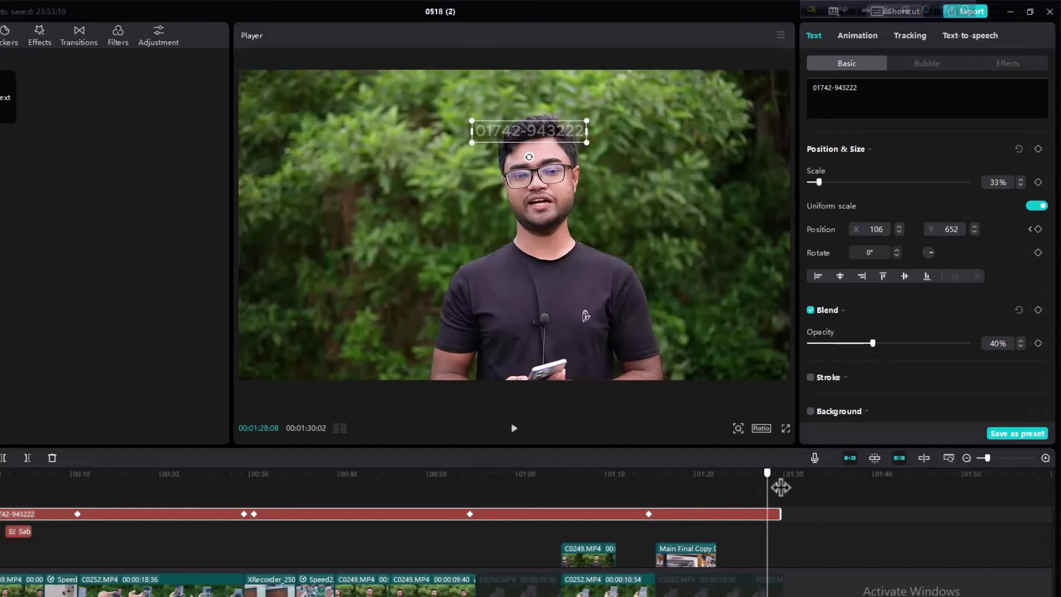
click(1038, 343)
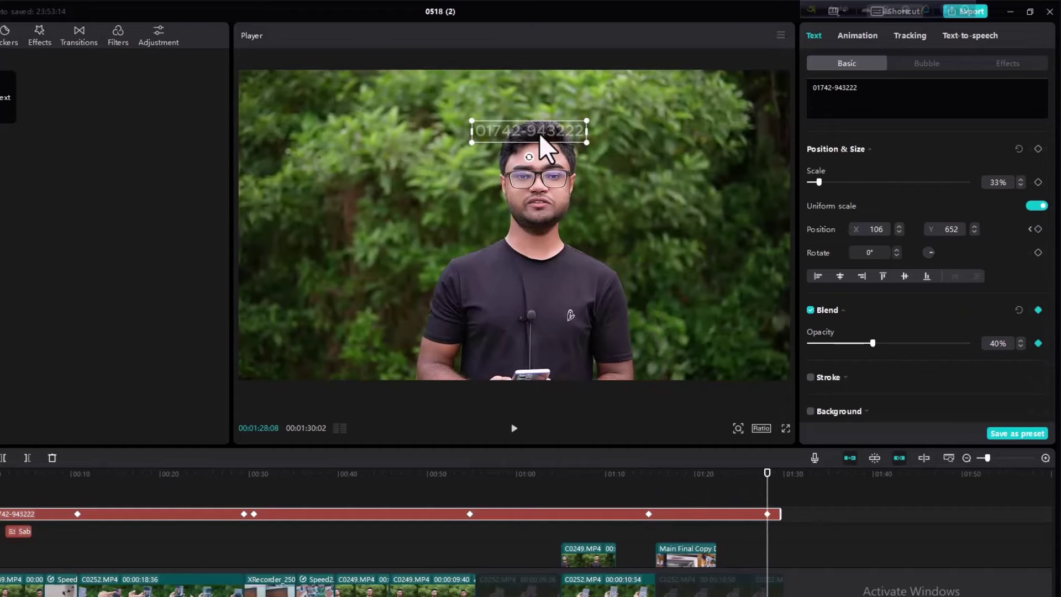
drag(540, 136, 358, 316)
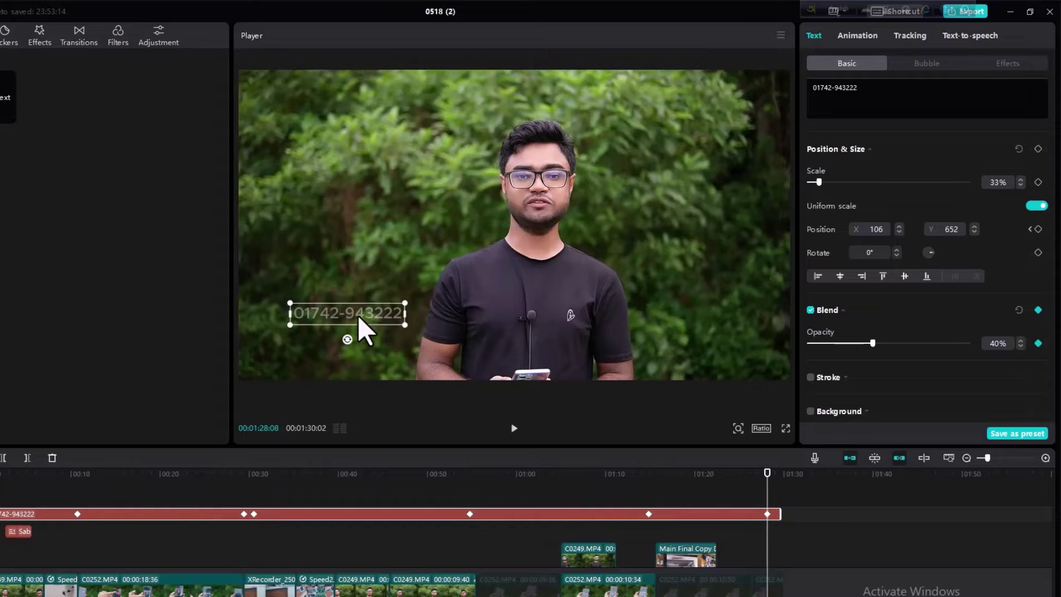
drag(502, 492, 384, 501)
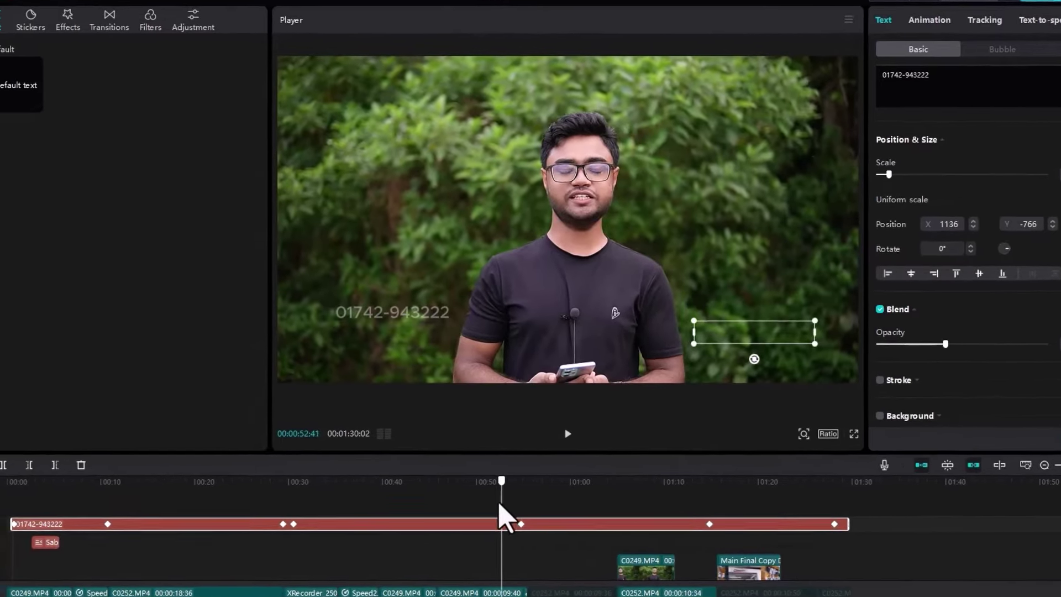
key(space)
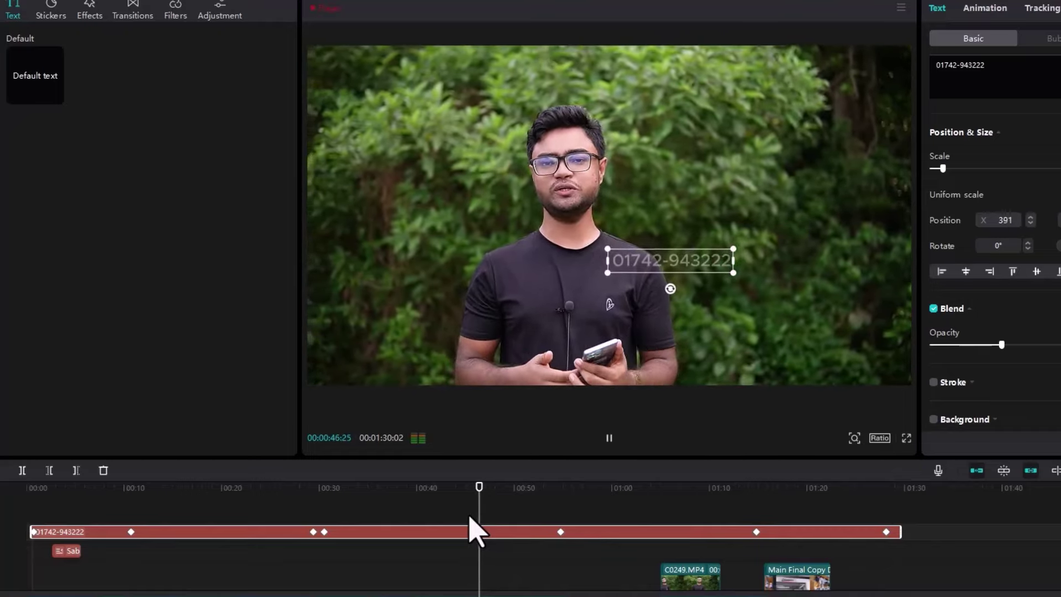
key(space)
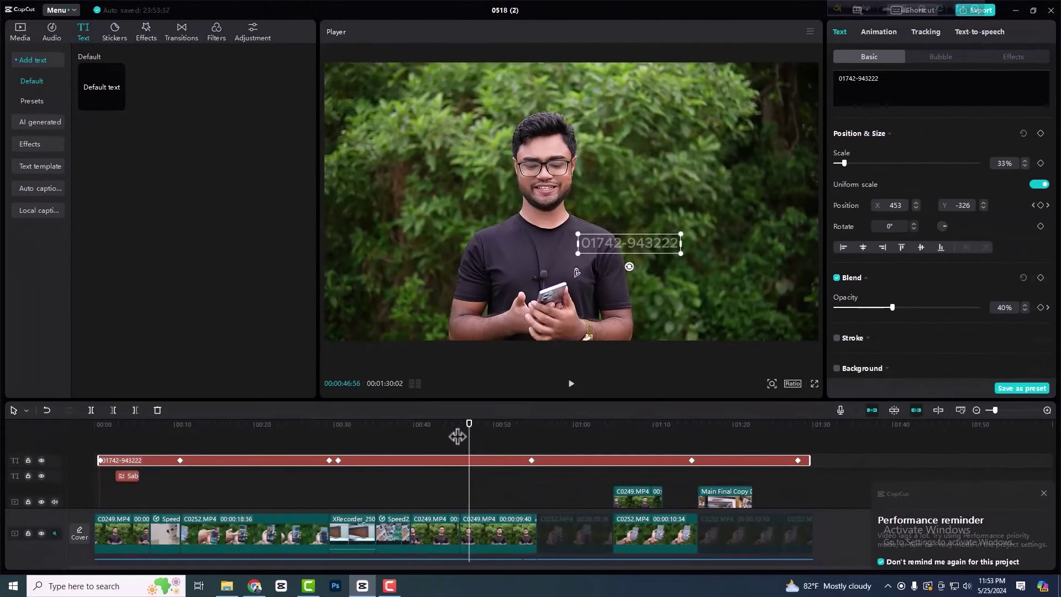
drag(457, 436, 316, 445)
drag(154, 440, 614, 465)
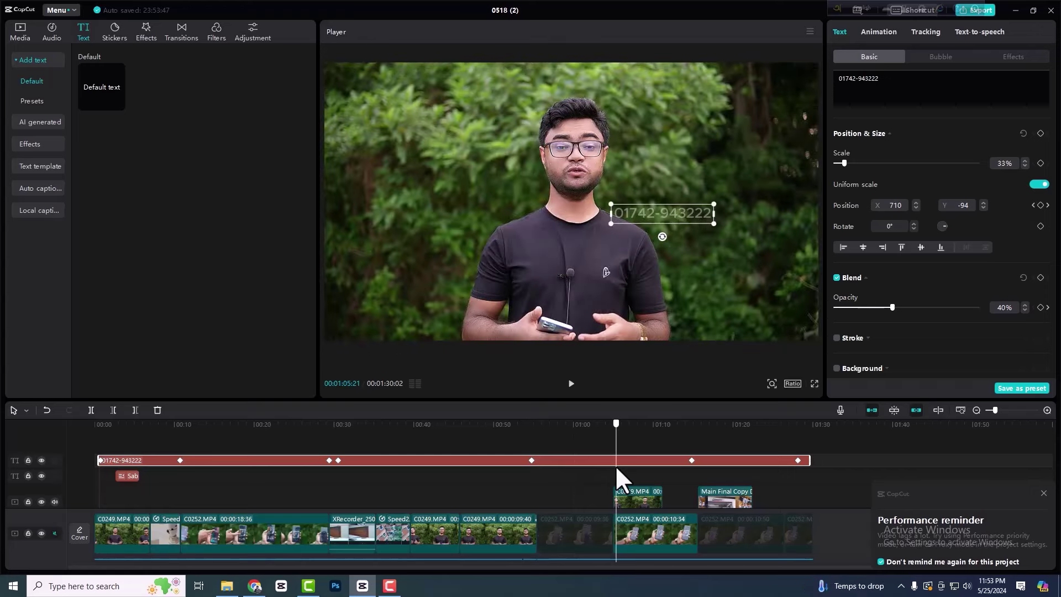
drag(616, 468, 678, 470)
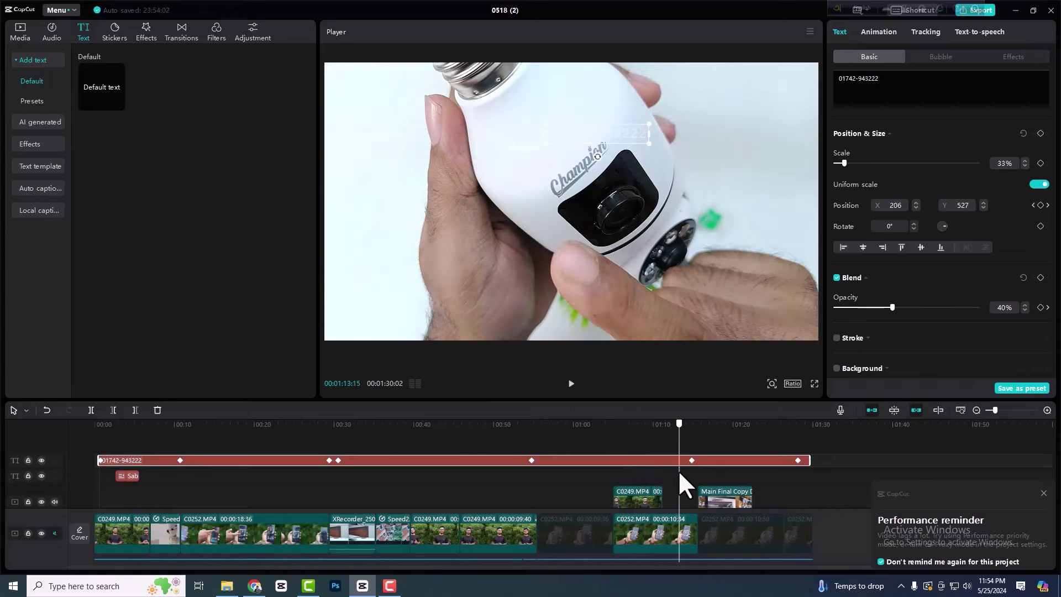
drag(677, 469, 800, 481)
scroll(781, 476, down, 4)
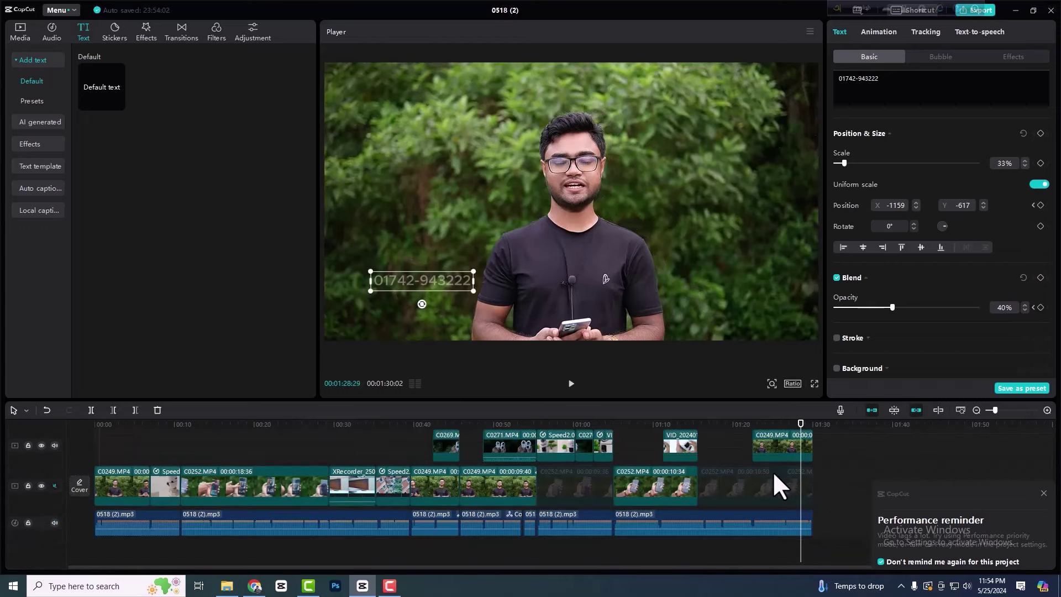
scroll(771, 473, down, 1)
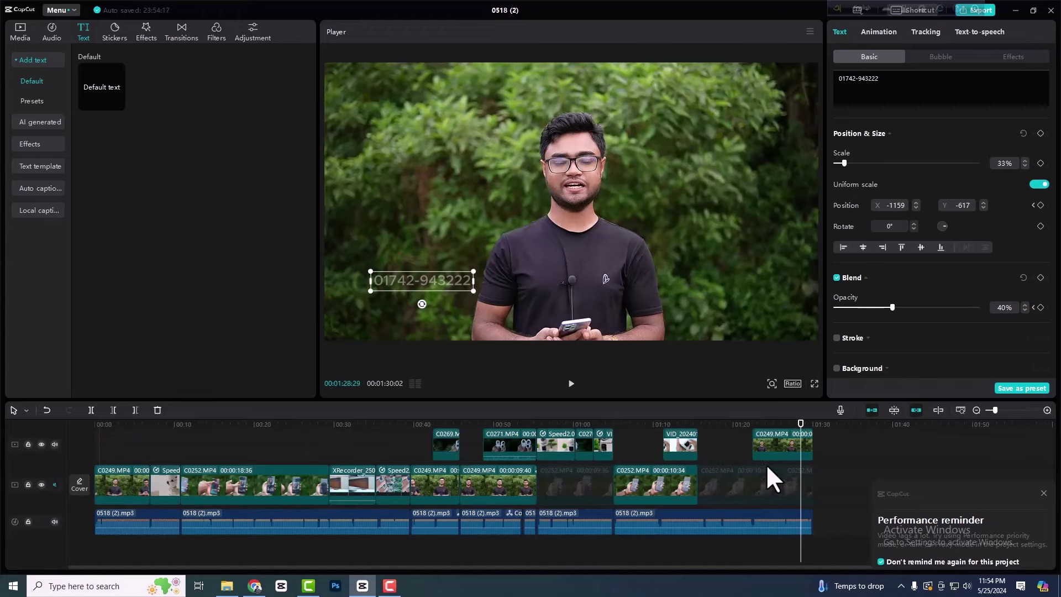
scroll(773, 475, up, 4)
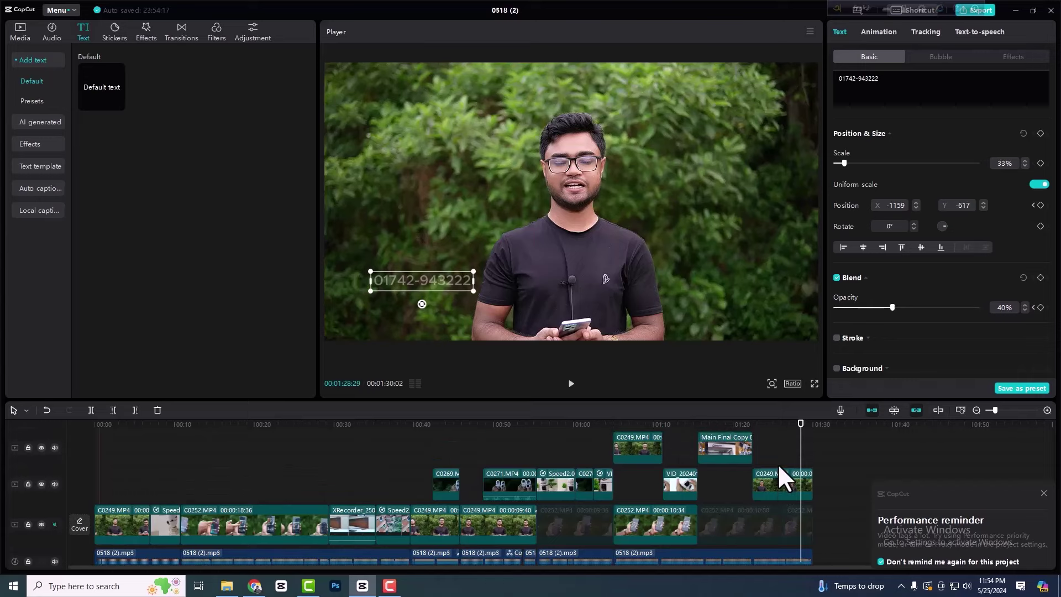